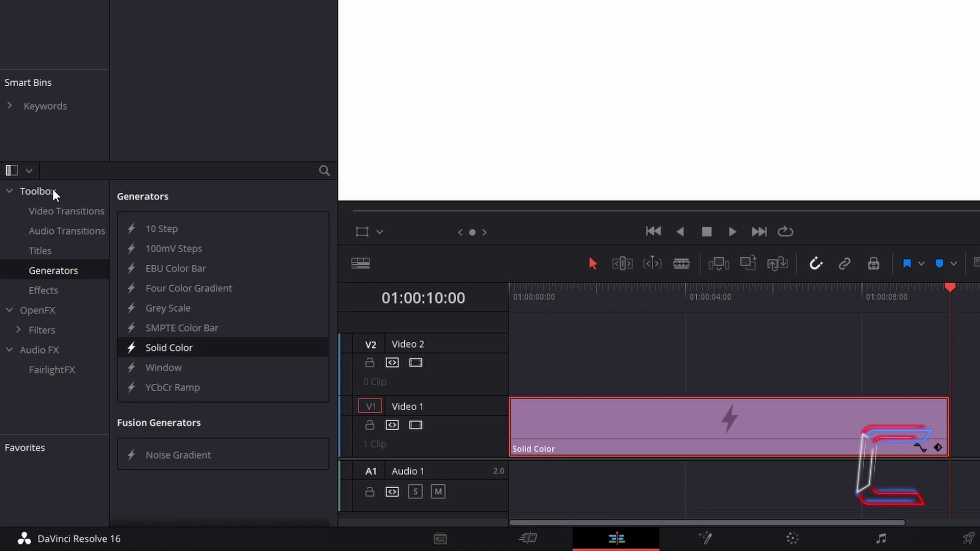
# Show the Titles presets in the Effects Library Toolbox
pyautogui.click(54, 252)
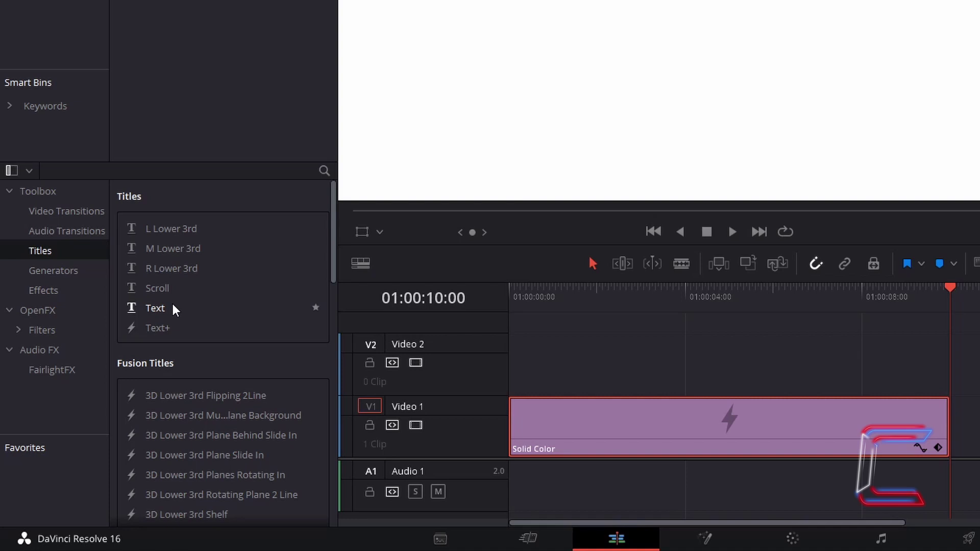
# Place a Text title at the start of V2 and extend it to 10:00, matching the Solid Color clip
pyautogui.moveTo(173, 306); pyautogui.dragTo(516, 355)
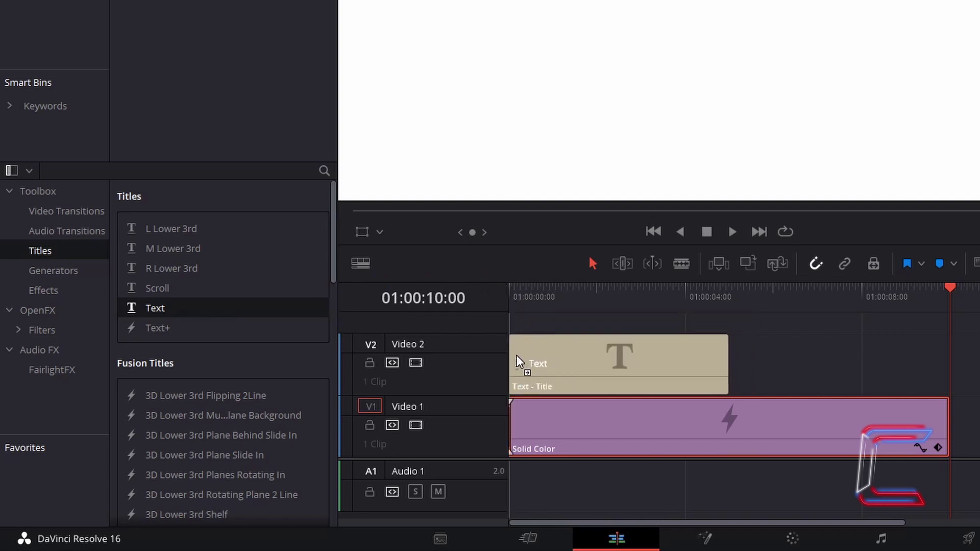
pyautogui.moveTo(516, 357); pyautogui.dragTo(516, 356)
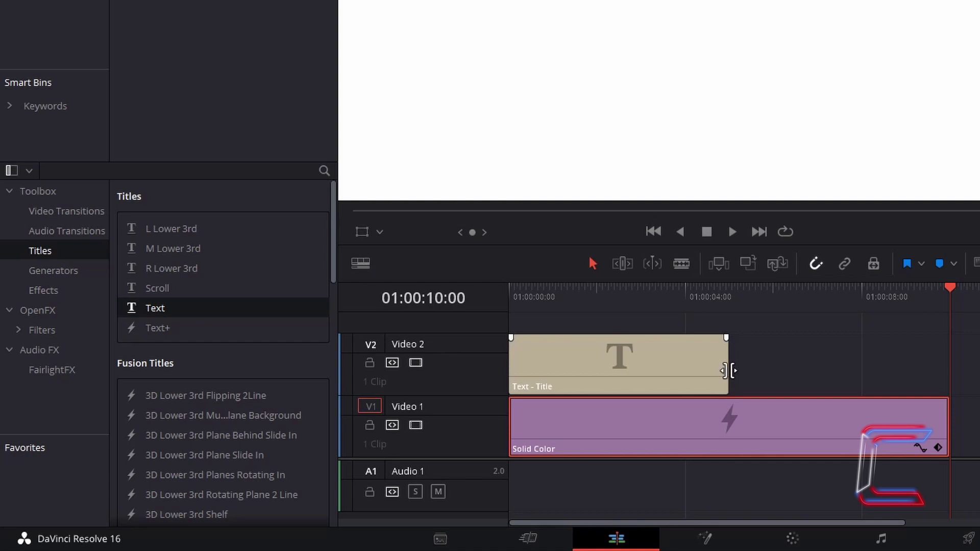
pyautogui.moveTo(729, 370); pyautogui.dragTo(949, 386)
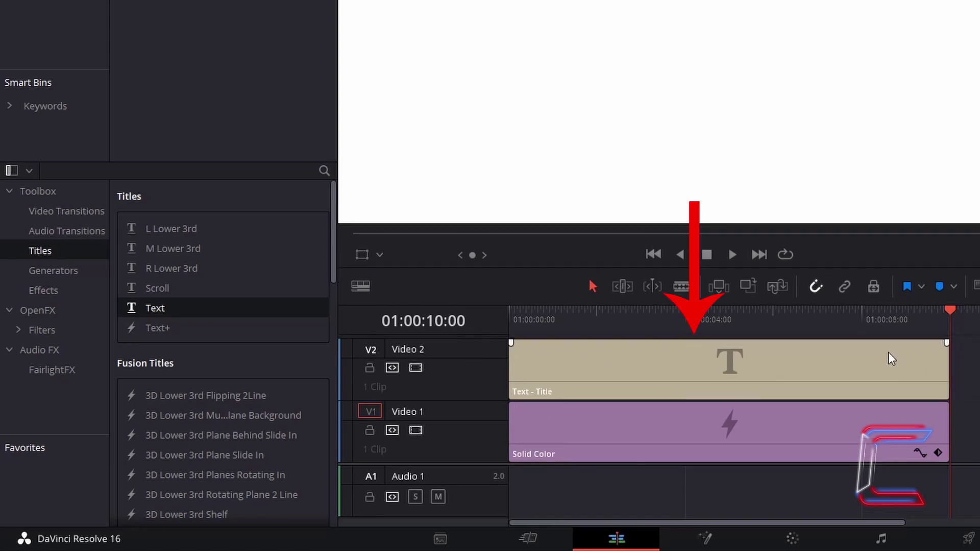
# Replace the title's Rich Text 'Title' with 'C0nti' in the Inspector
pyautogui.click(888, 357)
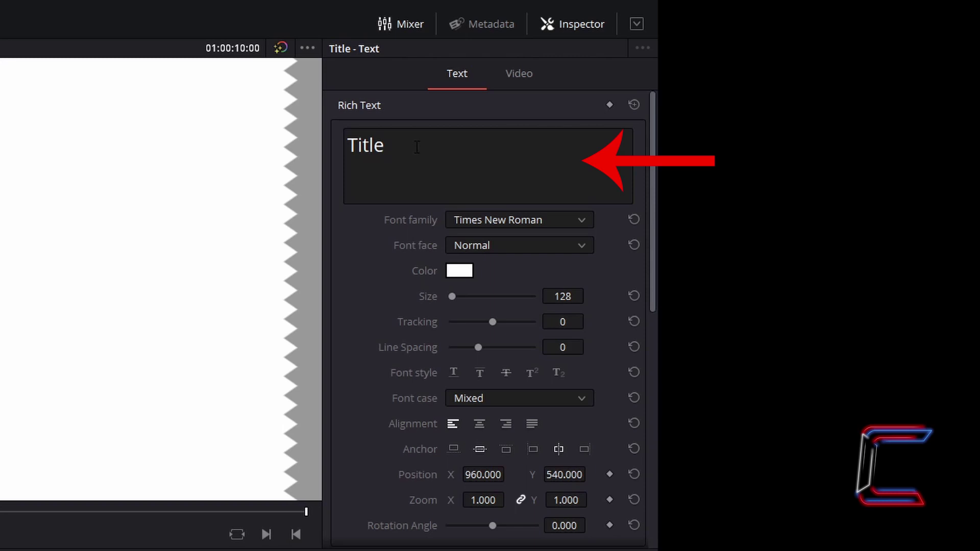
pyautogui.click(401, 146)
pyautogui.moveTo(401, 147); pyautogui.dragTo(322, 147)
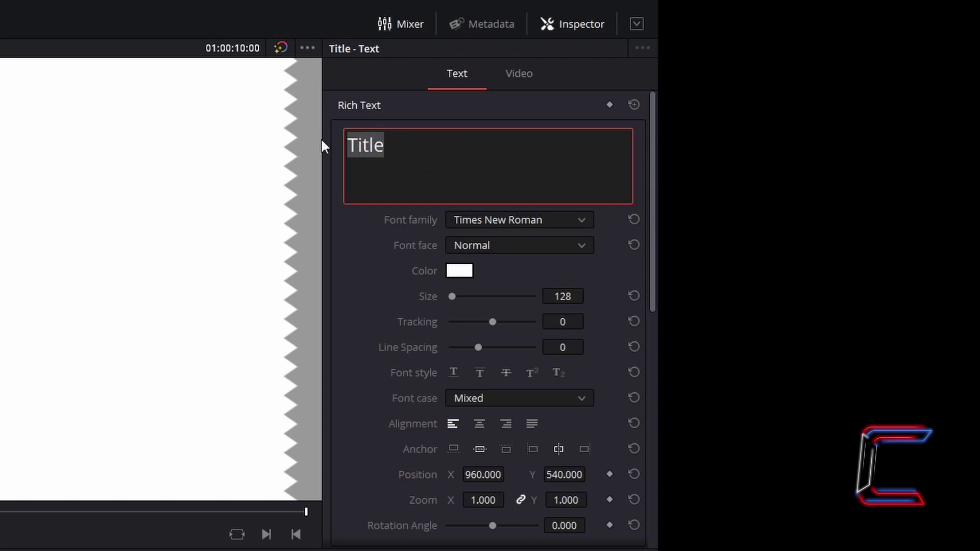
pyautogui.write('C0nti')
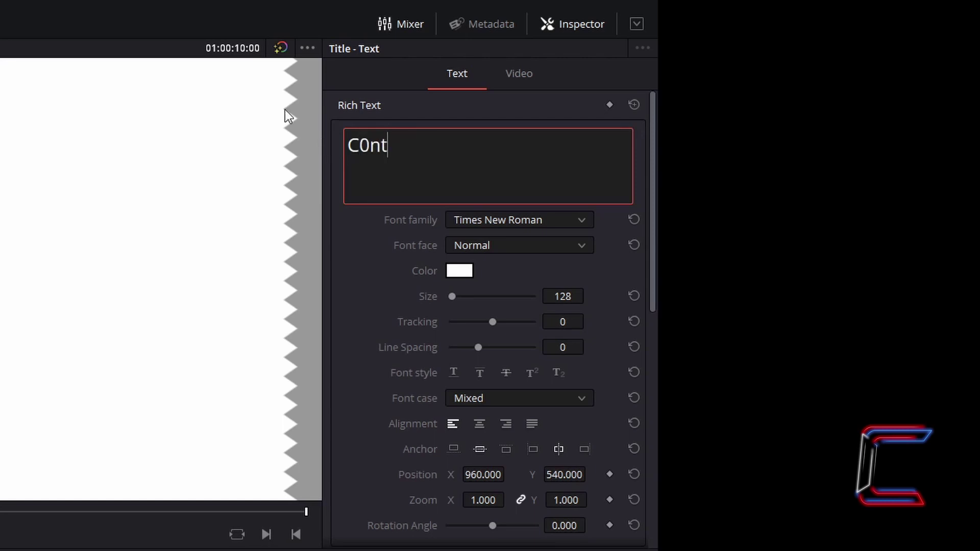
pyautogui.click(605, 397)
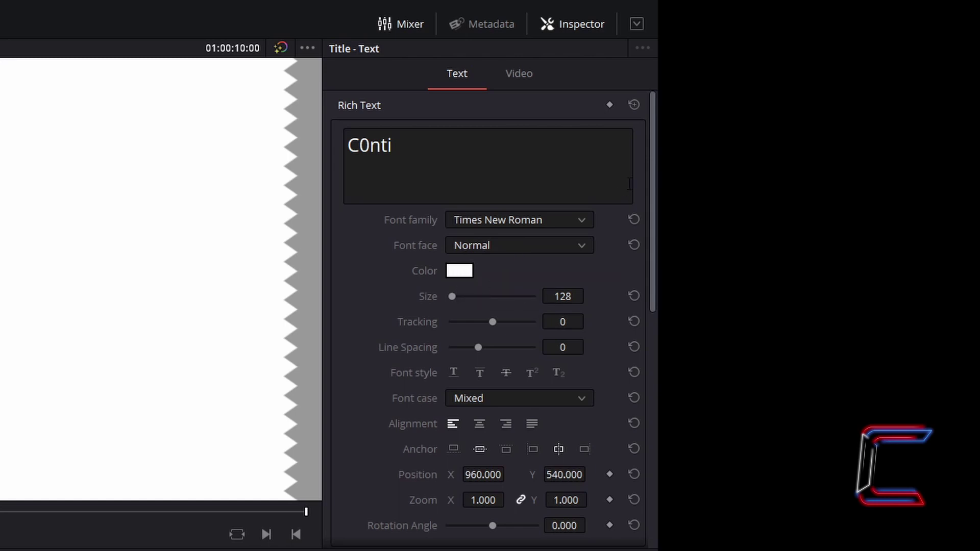
# Set the title Background opacity to 50 and height to 0.139
pyautogui.moveTo(652, 181); pyautogui.dragTo(656, 456)
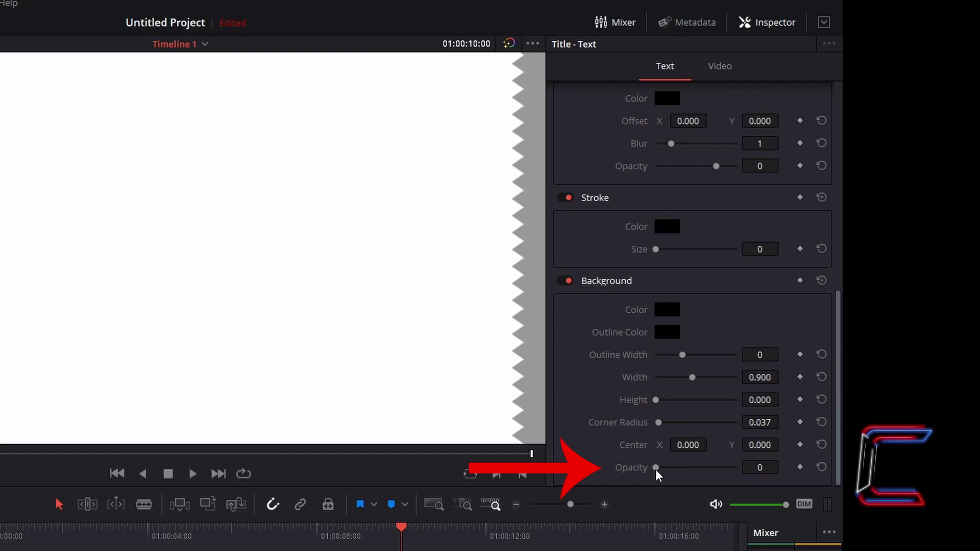
pyautogui.moveTo(658, 475); pyautogui.dragTo(699, 481)
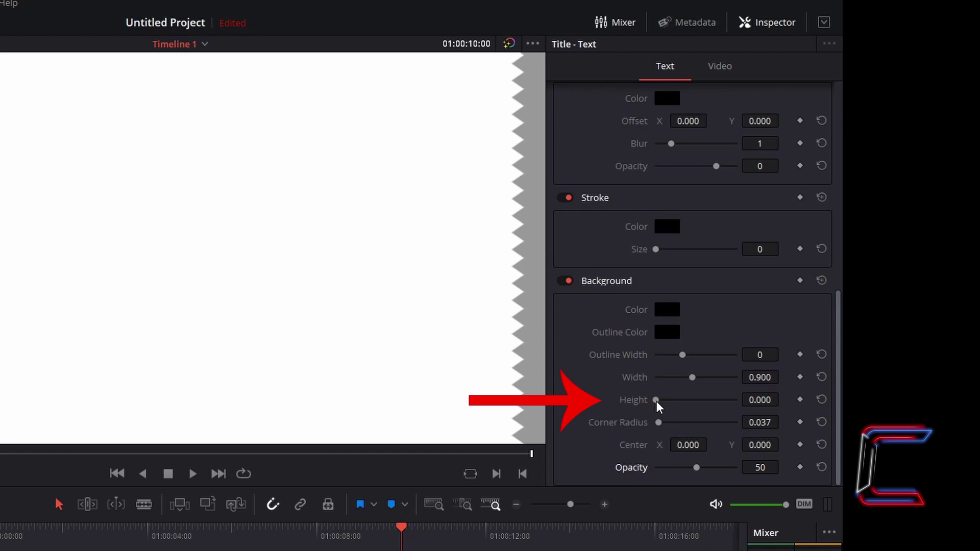
pyautogui.moveTo(657, 406); pyautogui.dragTo(662, 403)
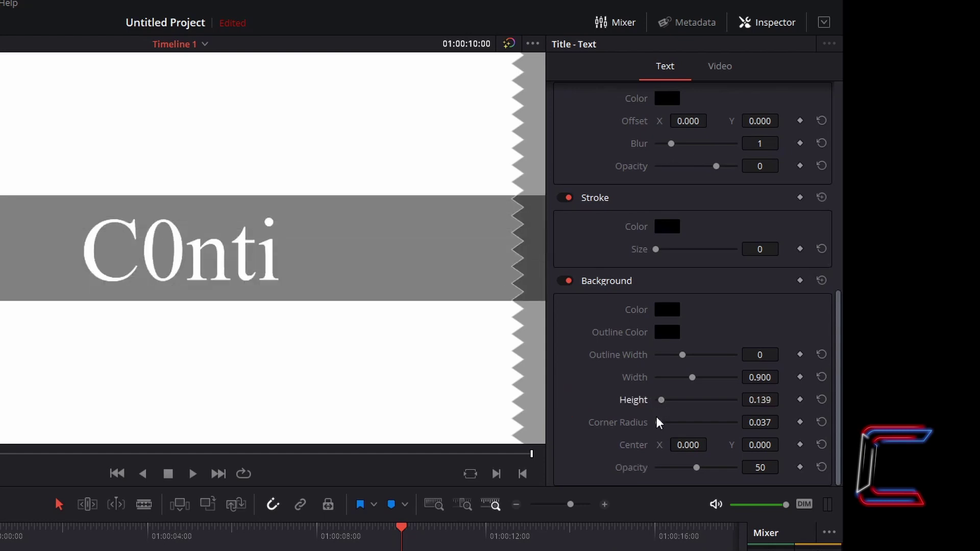
# Set the Background Color to dark navy #000039, starting from a navy swatch and darkening it
pyautogui.click(671, 312)
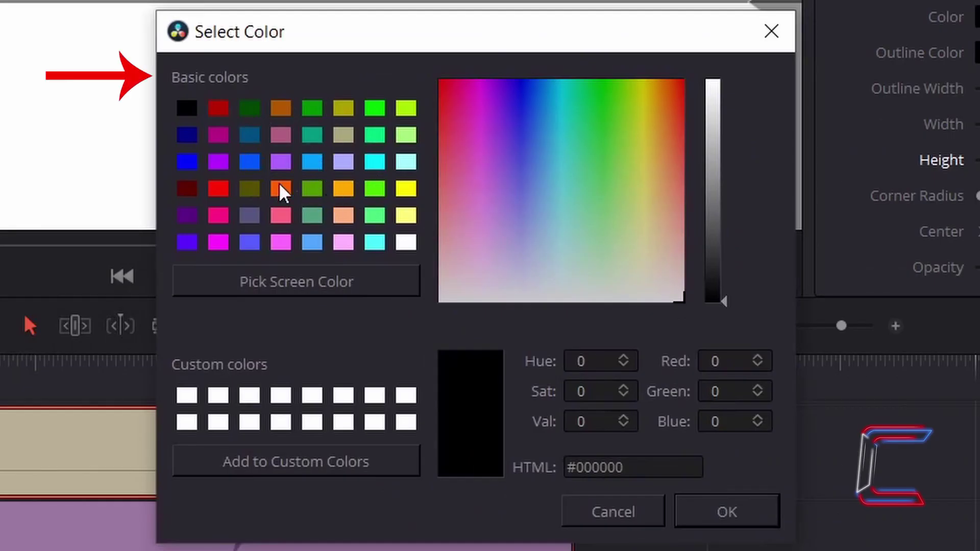
pyautogui.click(192, 138)
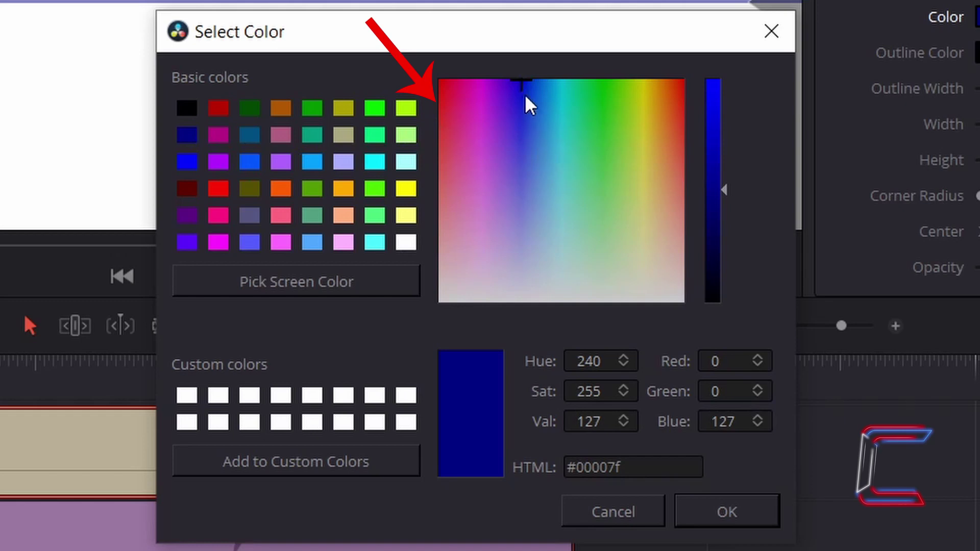
pyautogui.moveTo(526, 92)
pyautogui.mouseDown()
pyautogui.moveTo(560, 121)
pyautogui.moveTo(509, 161)
pyautogui.moveTo(590, 167)
pyautogui.moveTo(521, 129)
pyautogui.moveTo(518, 81)
pyautogui.mouseUp()
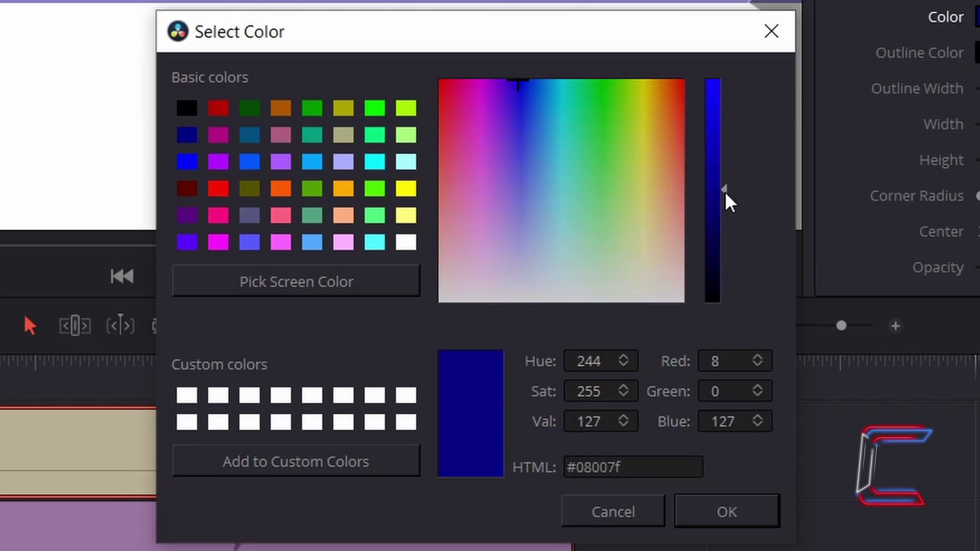
pyautogui.moveTo(730, 202); pyautogui.dragTo(728, 263)
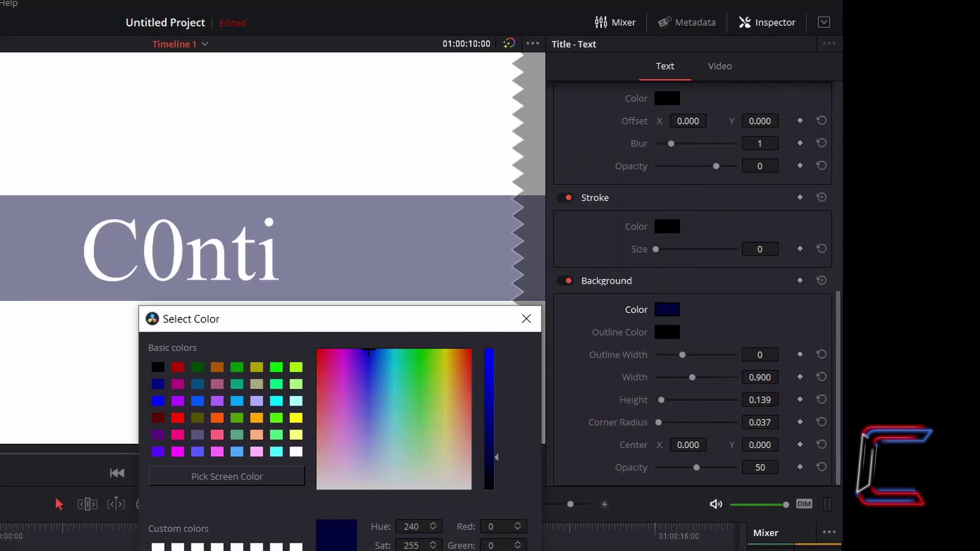
pyautogui.click(459, 549)
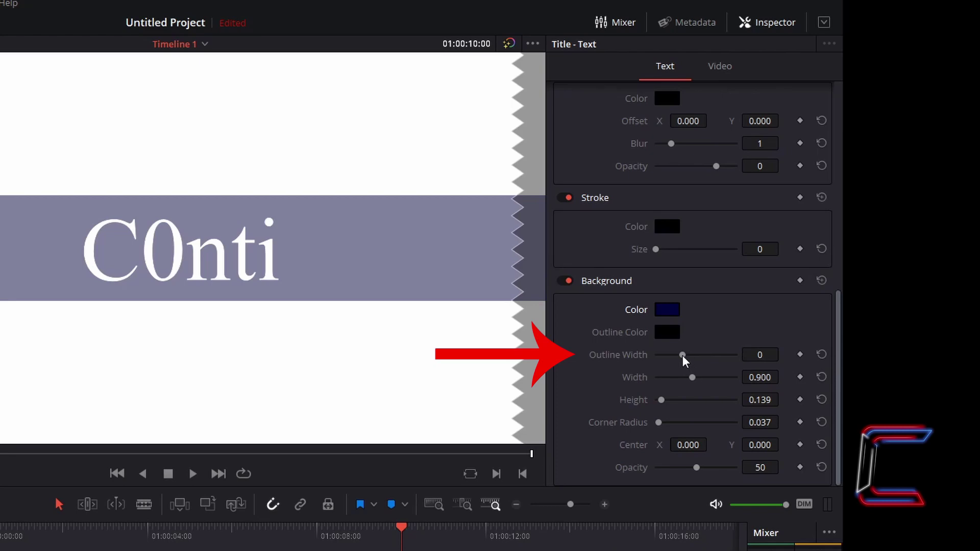
# Set Background outline width 12, width 0.191 and height 0.209
pyautogui.moveTo(683, 356); pyautogui.dragTo(688, 356)
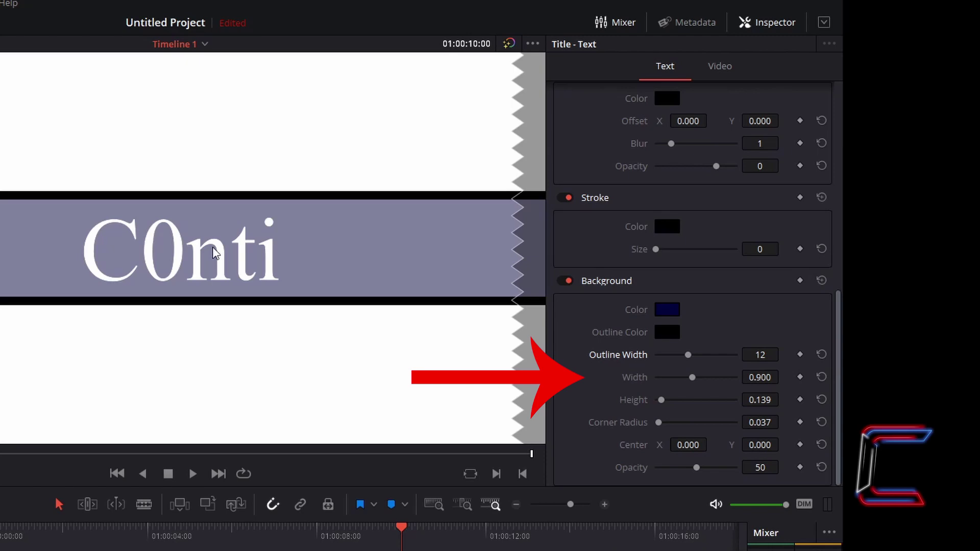
pyautogui.moveTo(693, 378); pyautogui.dragTo(663, 377)
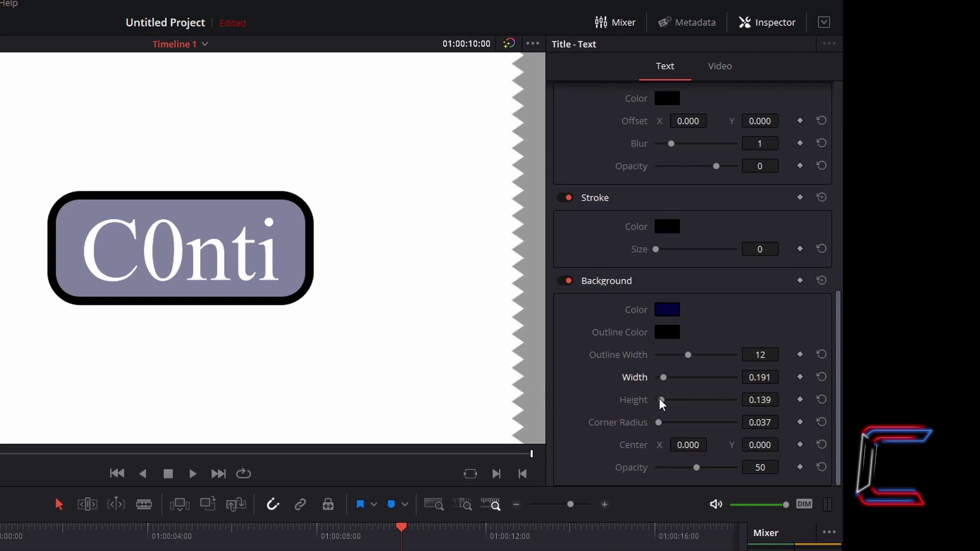
pyautogui.moveTo(662, 403); pyautogui.dragTo(665, 402)
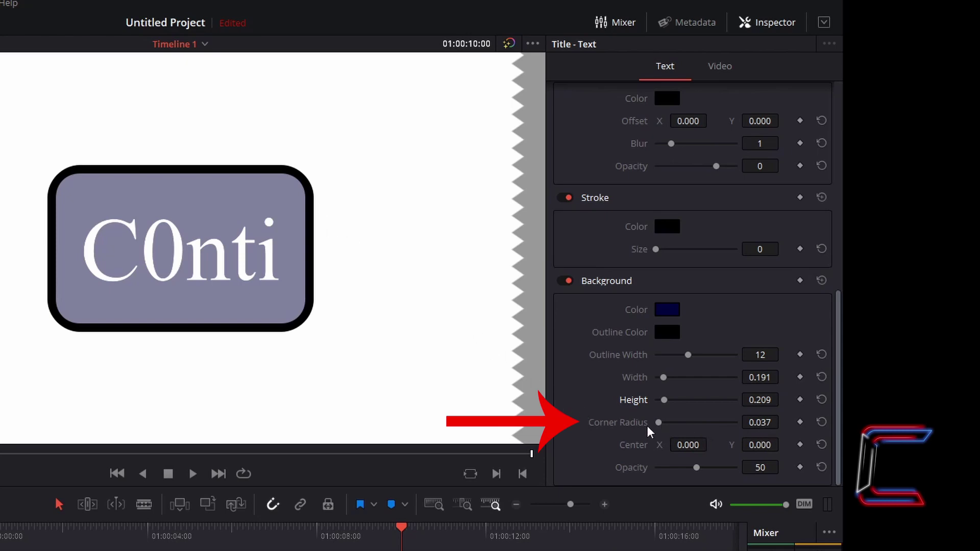
pyautogui.moveTo(658, 423); pyautogui.dragTo(642, 425)
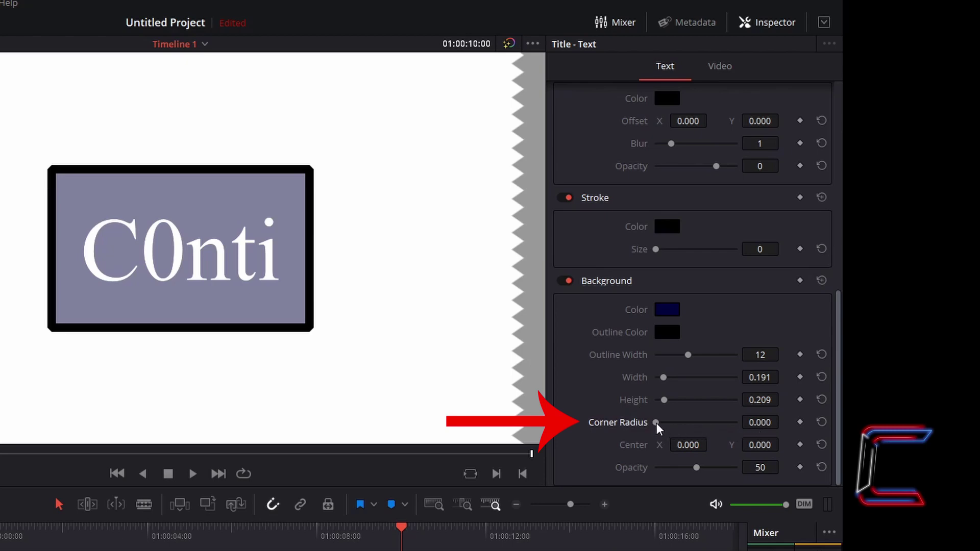
pyautogui.moveTo(656, 424); pyautogui.dragTo(668, 430)
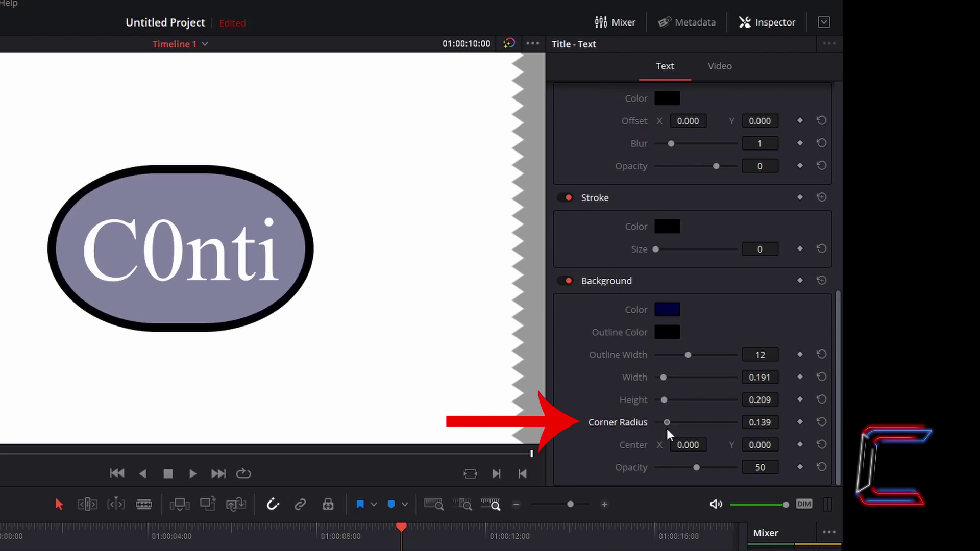
pyautogui.click(822, 423)
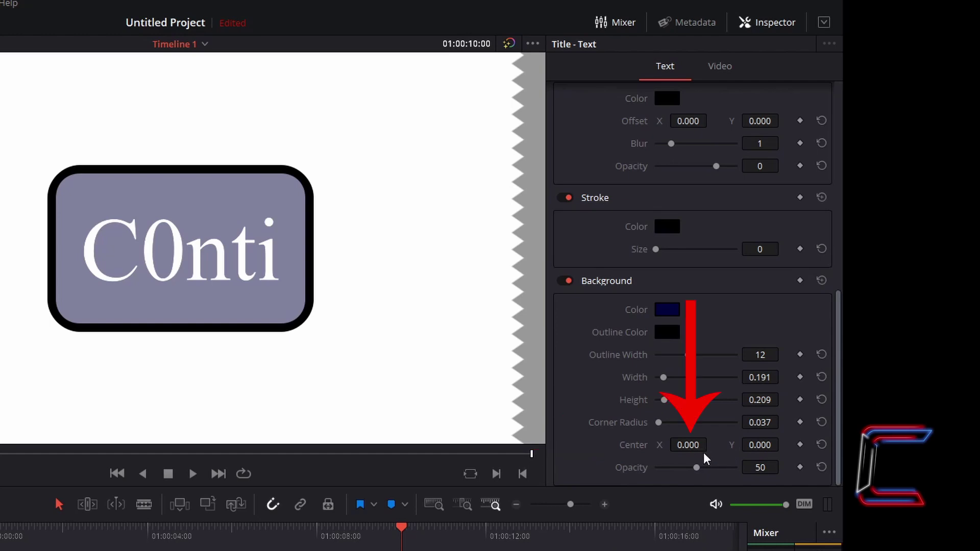
# Preview Background Center X/Y offsets, keep them at 0, and raise Opacity to 100
pyautogui.moveTo(700, 446); pyautogui.dragTo(679, 447)
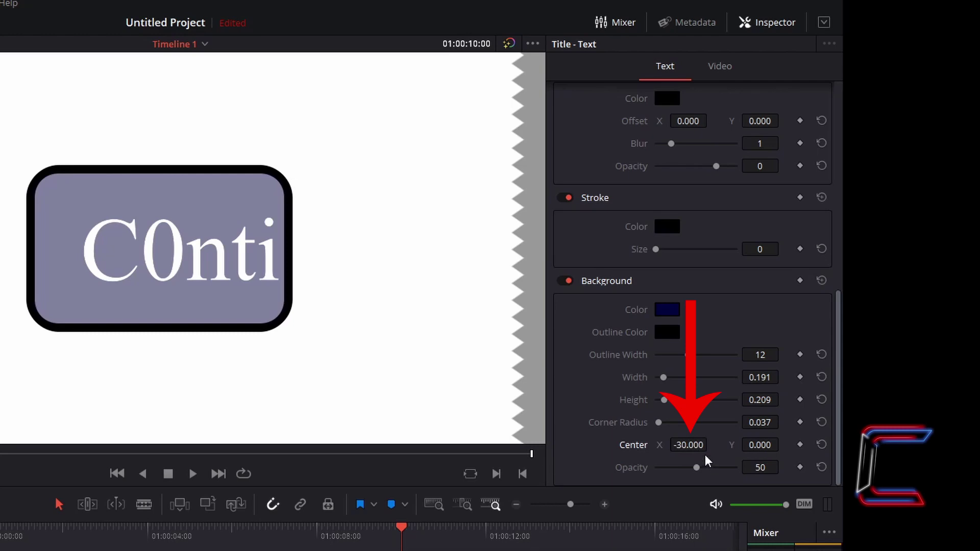
pyautogui.moveTo(684, 445); pyautogui.dragTo(711, 443)
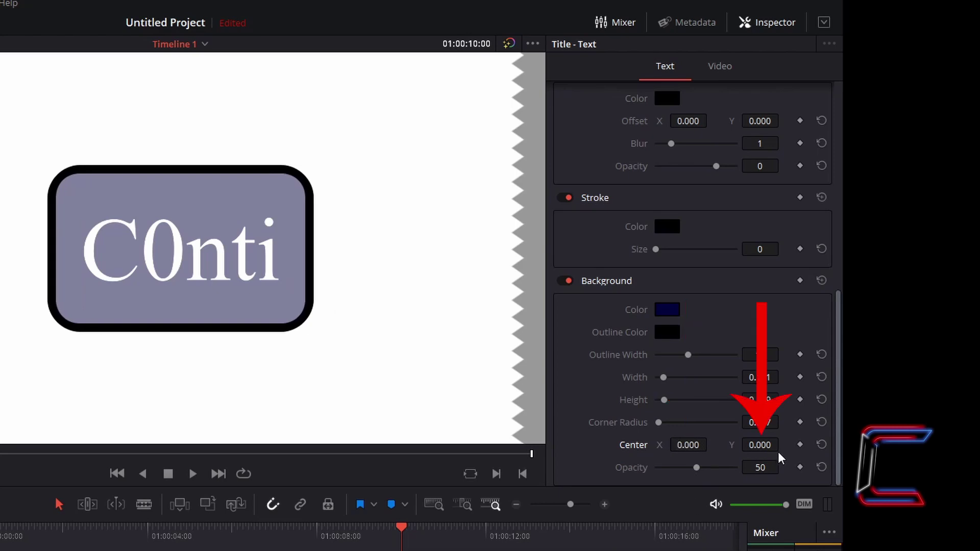
pyautogui.moveTo(760, 445); pyautogui.dragTo(784, 444)
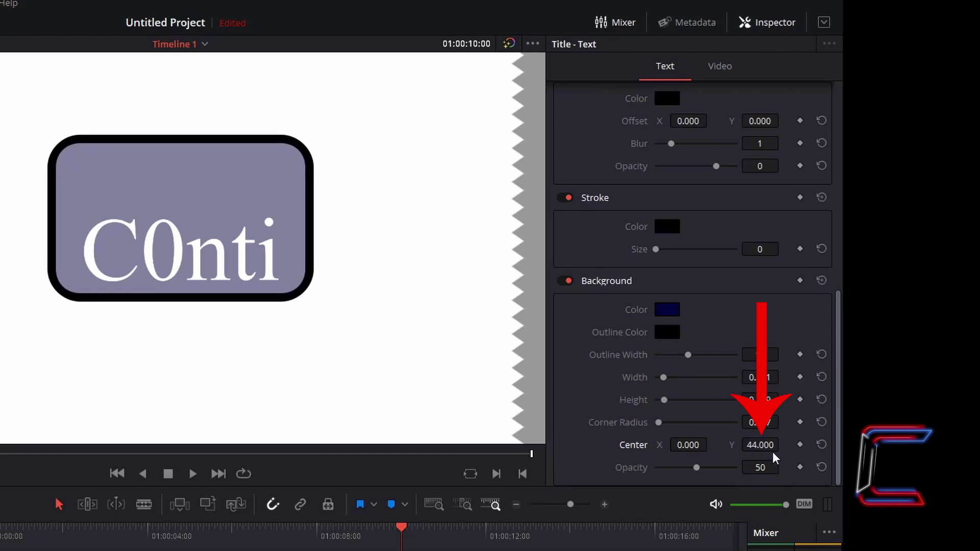
pyautogui.moveTo(761, 445); pyautogui.dragTo(807, 445)
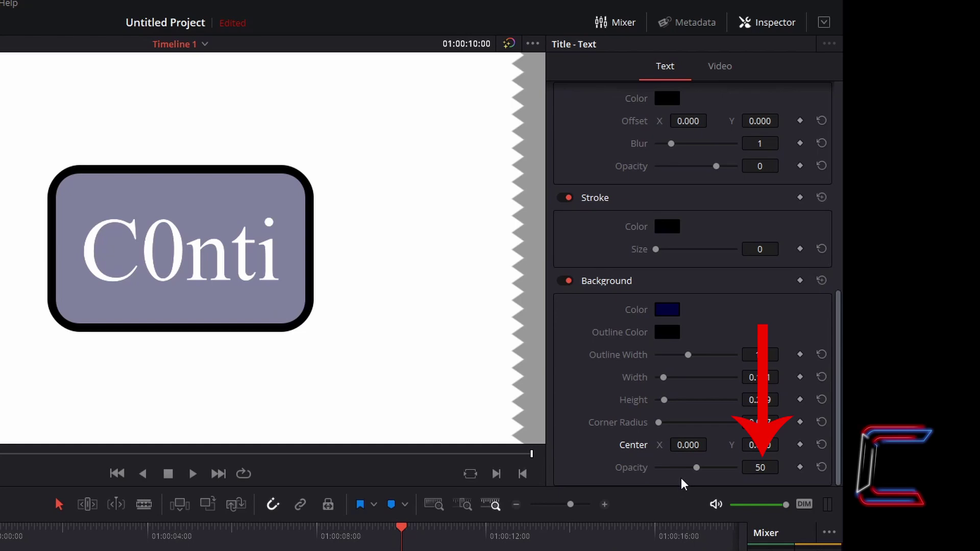
pyautogui.moveTo(697, 470); pyautogui.dragTo(737, 468)
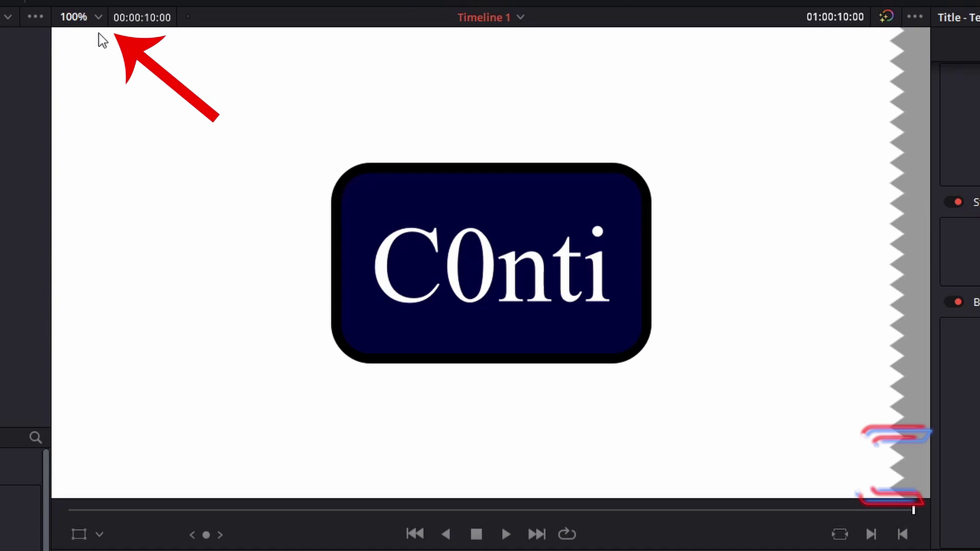
# Set the viewer zoom to Fit to show the whole white frame
pyautogui.click(99, 17)
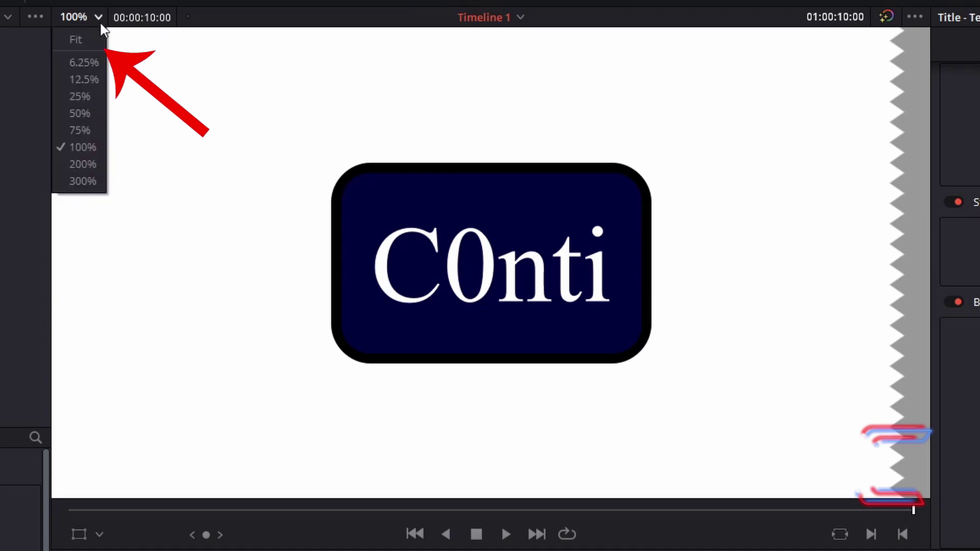
pyautogui.click(76, 40)
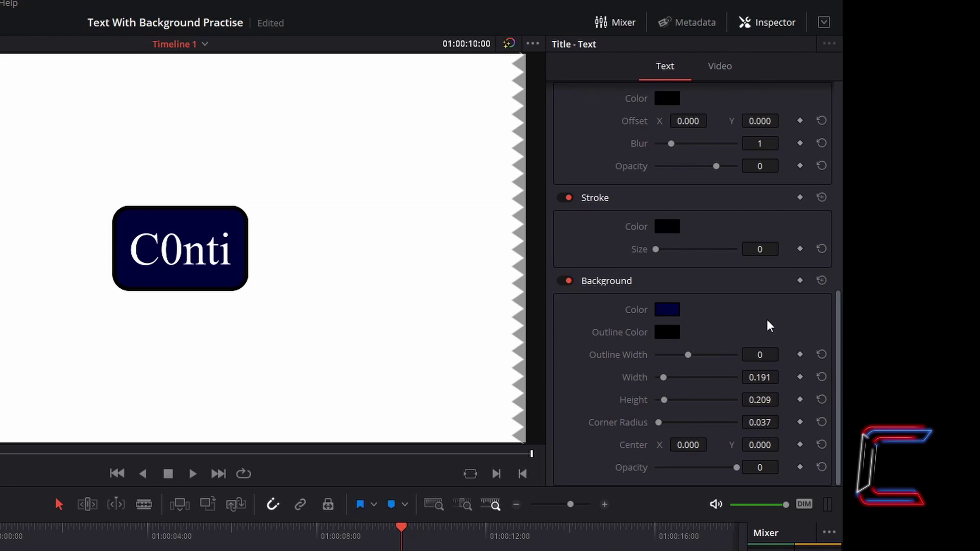
# Lower the title's Position Y to 165, keeping X at 960
pyautogui.scroll(10, 766, 319)
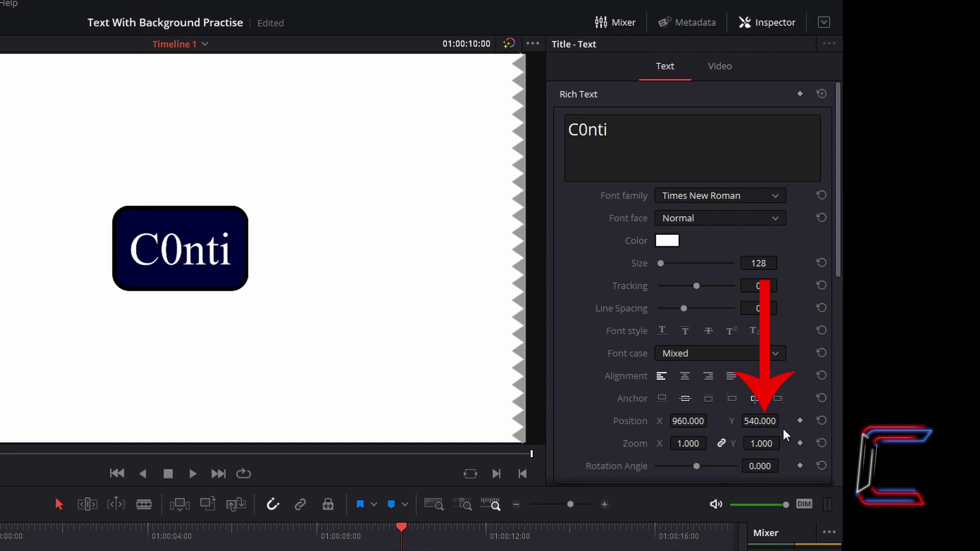
pyautogui.moveTo(783, 427); pyautogui.dragTo(692, 419)
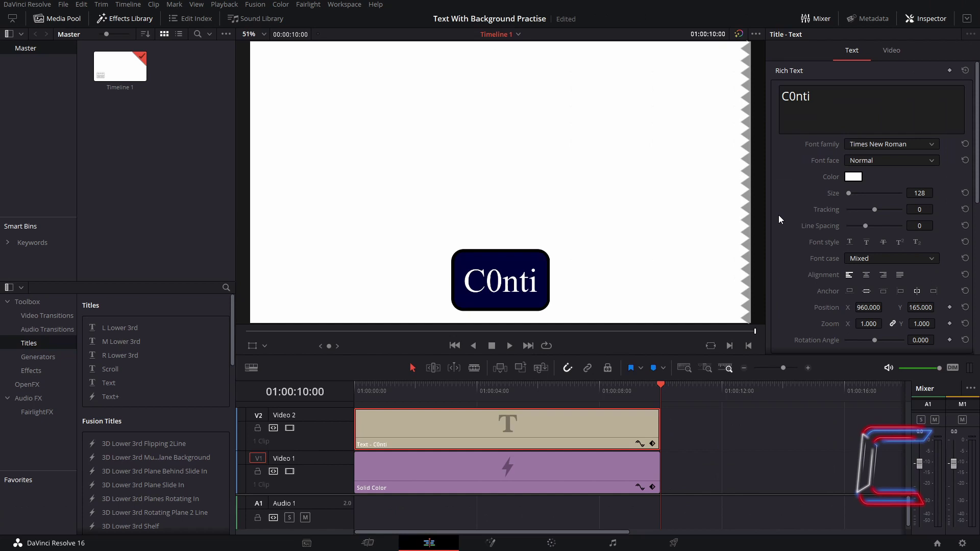